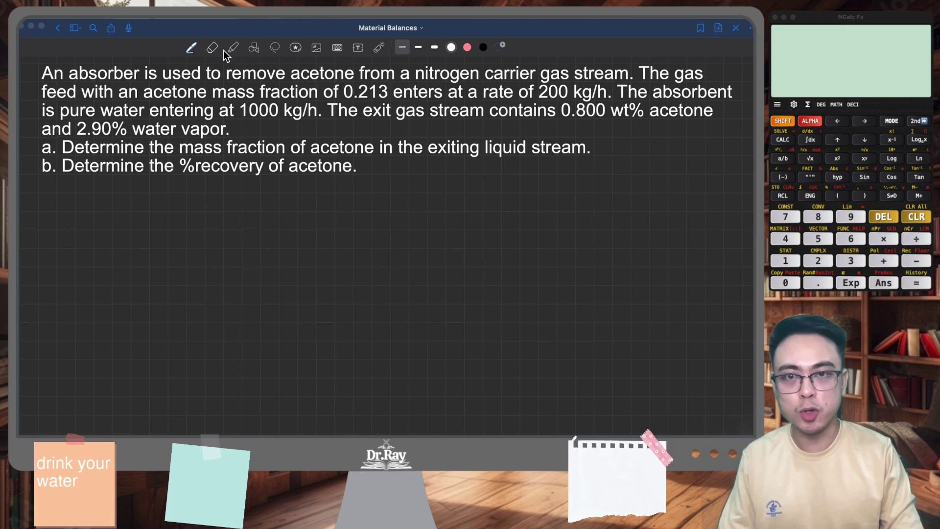
Draw the absorber rectangle with gas in/out arrows on the left and liquid in/out on the right.
left_click(254, 47)
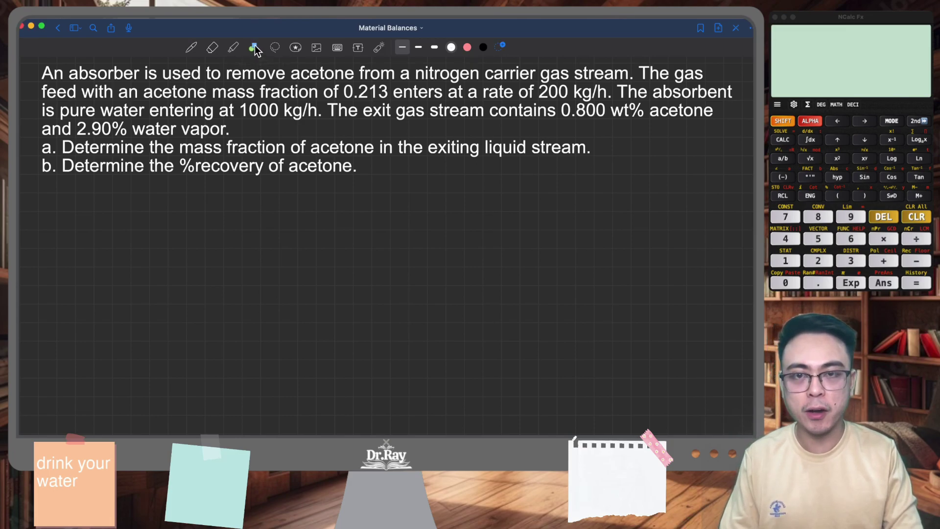
mouse_move(112, 212)
left_mouse_down()
mouse_move(112, 287)
mouse_move(142, 287)
mouse_move(147, 217)
mouse_move(114, 214)
left_mouse_up()
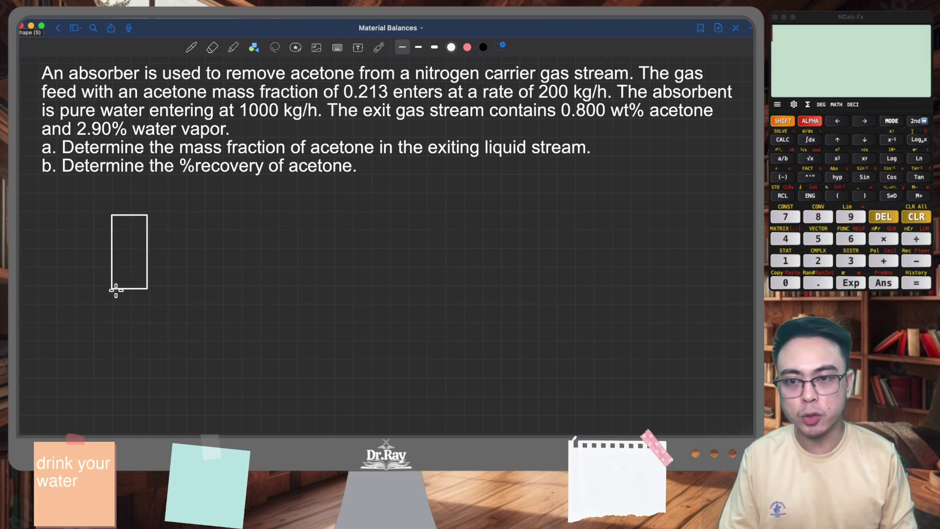
mouse_move(116, 293)
left_mouse_down()
mouse_move(115, 322)
mouse_move(120, 295)
left_mouse_up()
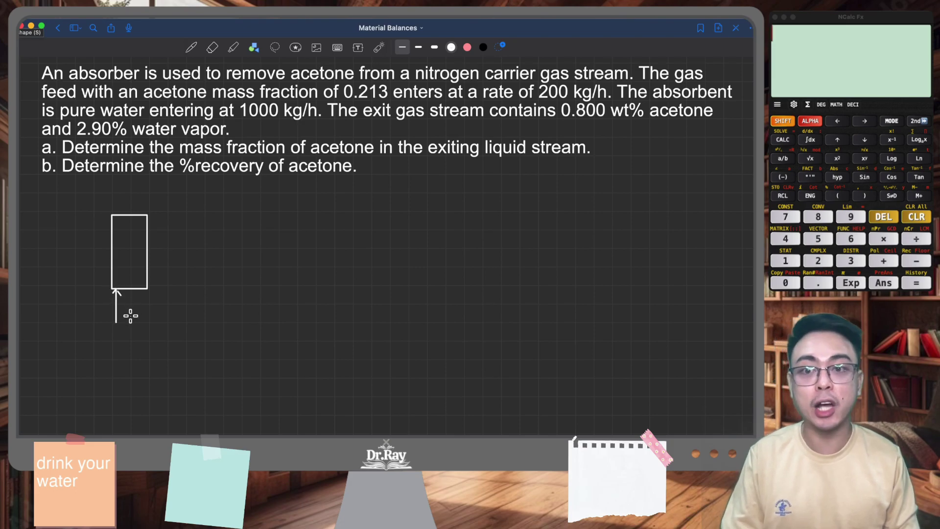
left_click_drag(141, 181, 141, 212)
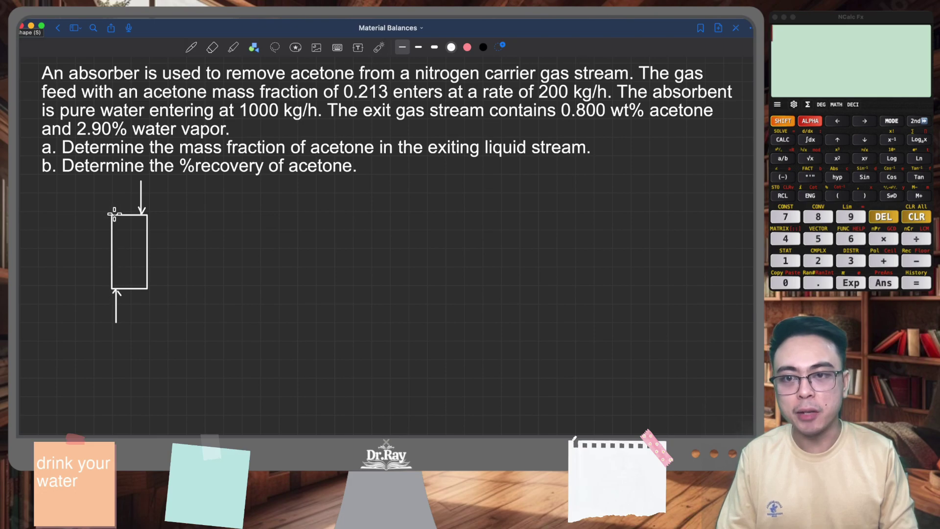
left_click_drag(115, 213, 118, 190)
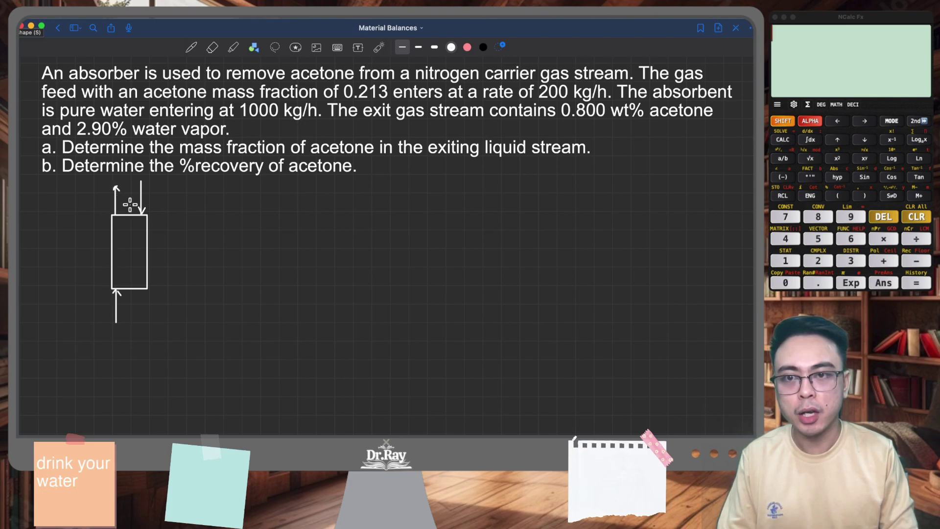
mouse_move(143, 288)
left_mouse_down()
mouse_move(146, 327)
mouse_move(148, 317)
left_mouse_up()
Handwrite the stream labels Gin, Gout, Lin and Lout beside the four arrows.
left_click(190, 48)
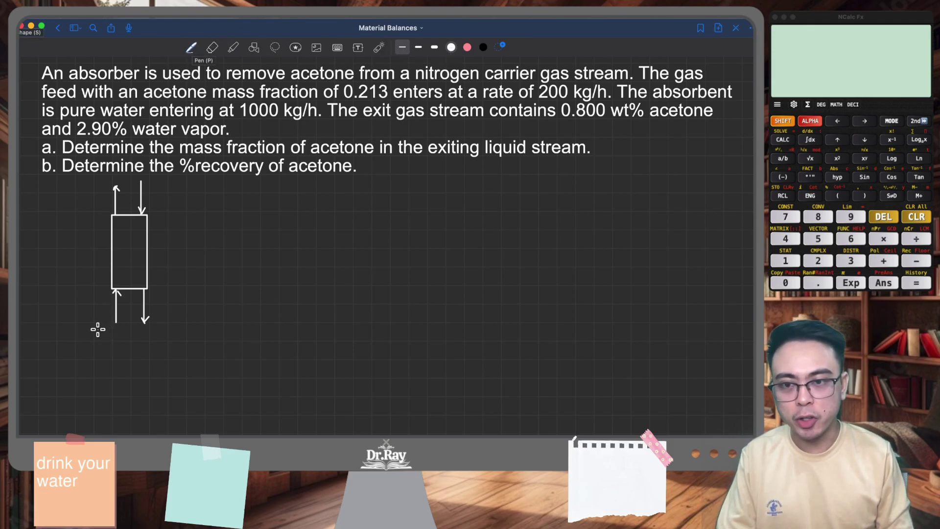
left_click_drag(97, 327, 113, 341)
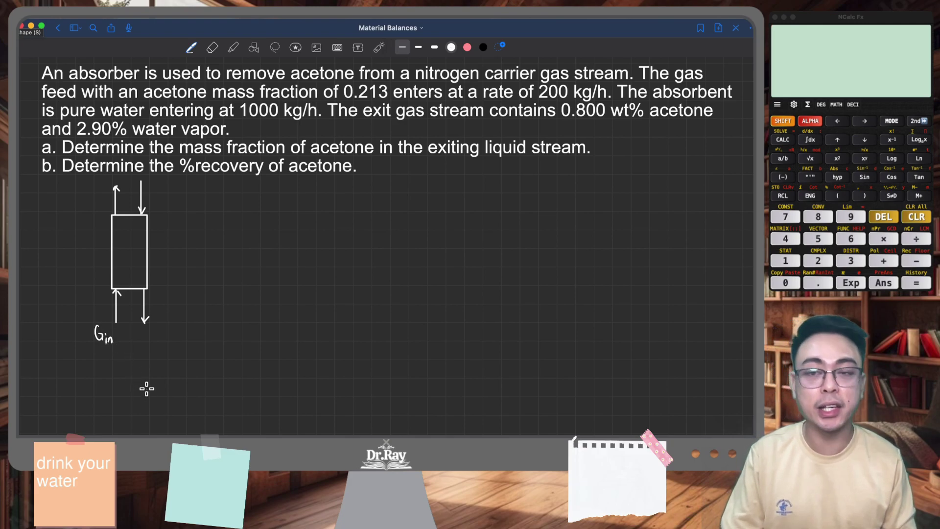
mouse_move(94, 181)
left_mouse_down()
mouse_move(92, 193)
mouse_move(107, 185)
mouse_move(111, 192)
left_mouse_up()
left_click_drag(108, 188, 161, 195)
left_click_drag(164, 189, 171, 196)
left_click_drag(156, 324, 166, 338)
left_click_drag(168, 335, 175, 340)
left_click_drag(172, 335, 178, 333)
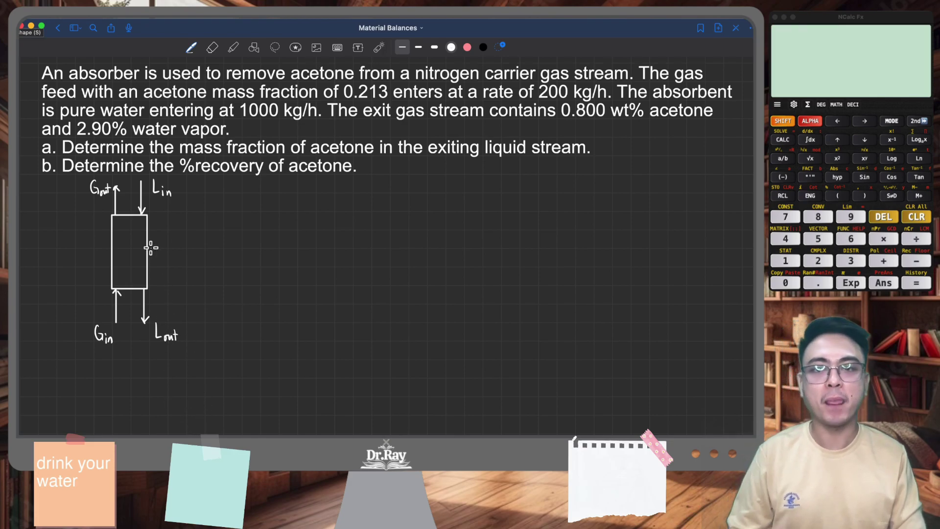
Write AT inside the absorber box and 200 kg/h under Gin.
mouse_move(122, 255)
left_mouse_down()
mouse_move(124, 242)
mouse_move(128, 256)
left_mouse_up()
left_click_drag(123, 250, 138, 241)
left_click_drag(134, 242, 133, 256)
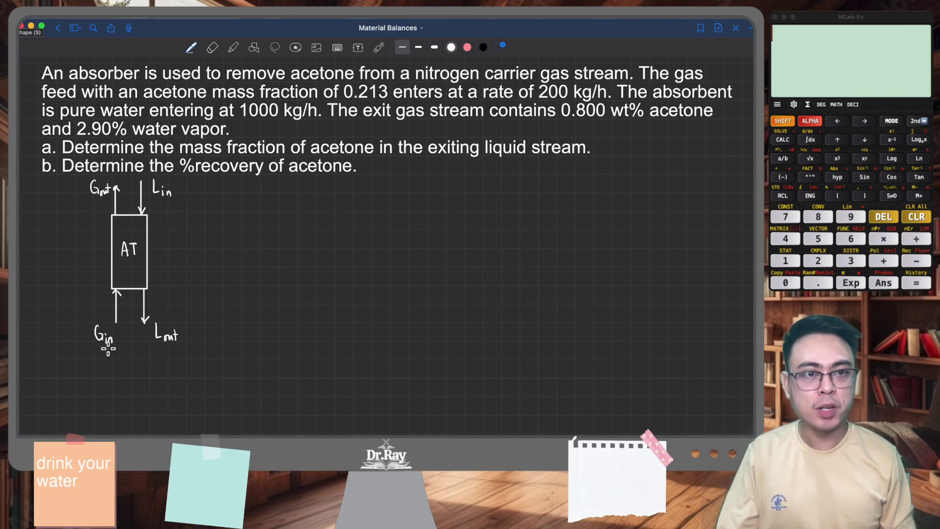
mouse_move(91, 353)
left_mouse_down()
mouse_move(122, 352)
mouse_move(123, 372)
left_mouse_up()
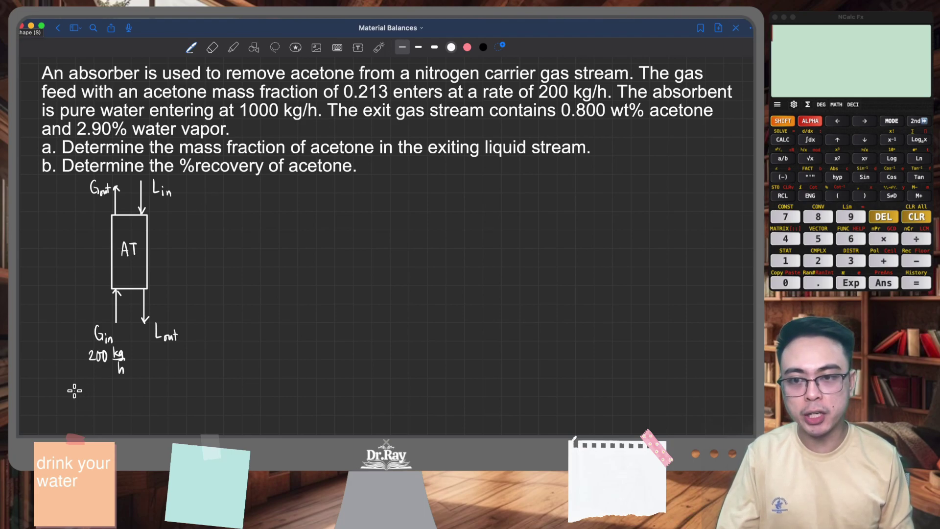
Write W_A = 0.213 under the Gin feed rate and start a W_N2 = line below it.
left_click_drag(74, 389, 91, 401)
left_click_drag(84, 398, 90, 398)
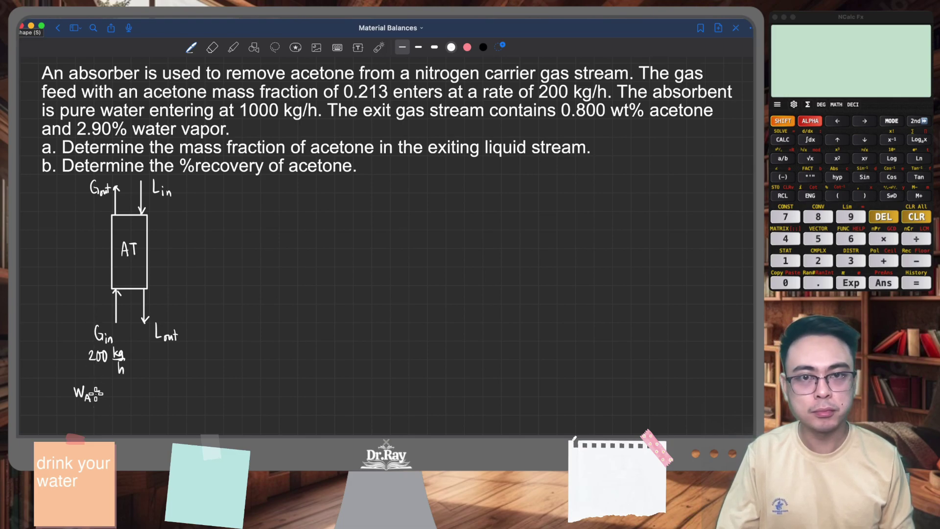
left_click_drag(97, 389, 130, 398)
left_click(113, 397)
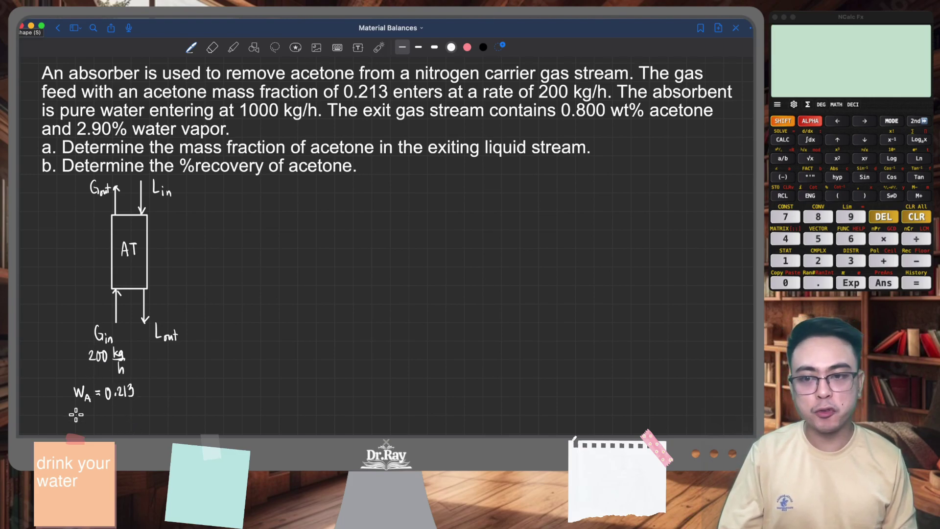
mouse_move(77, 410)
left_mouse_down()
mouse_move(91, 426)
mouse_move(107, 412)
left_mouse_up()
left_click_drag(102, 416, 107, 417)
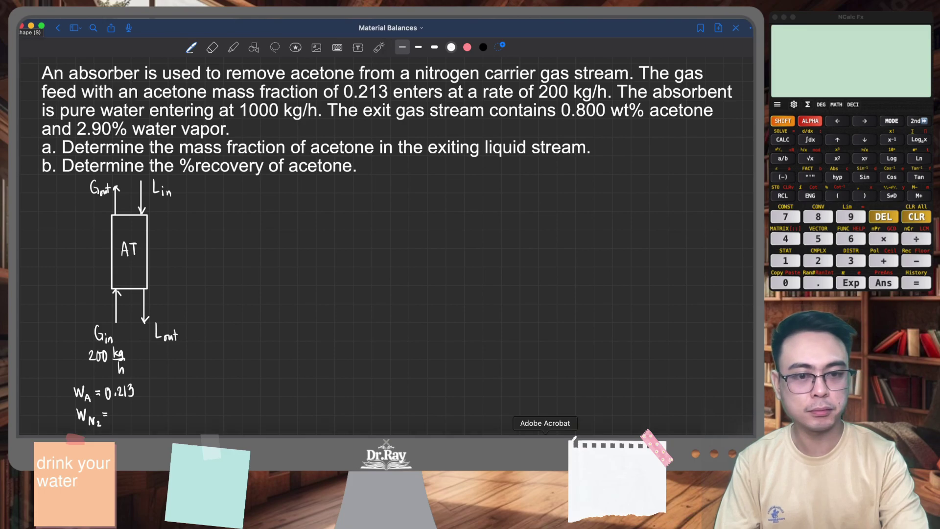
Compute 1 − 0.213 = 0.787 in NCalc Fx.
left_click(443, 433)
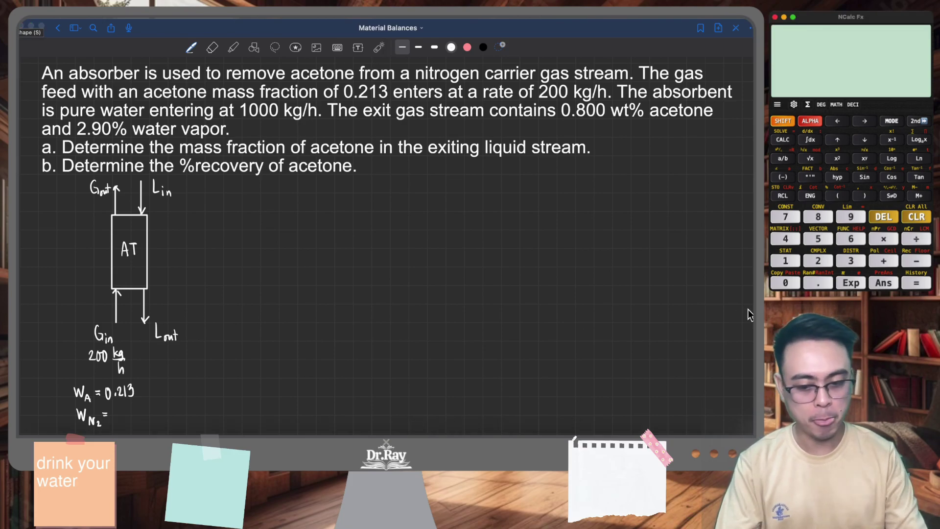
type("1-0.213")
key("Return")
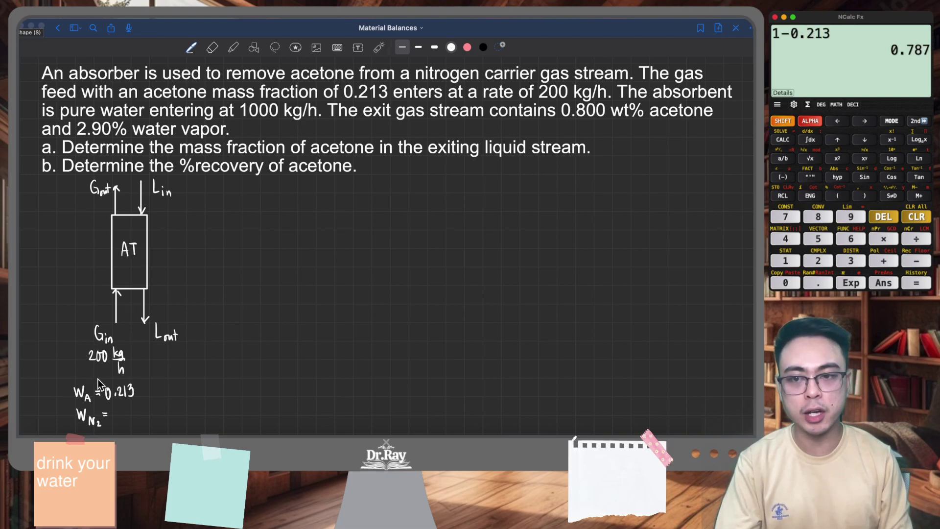
Record W_N2 = 0.787 and note Lin as 100% H2O.
left_click(116, 409)
mouse_move(116, 409)
left_mouse_down()
mouse_move(128, 420)
mouse_move(145, 409)
mouse_move(145, 421)
left_mouse_up()
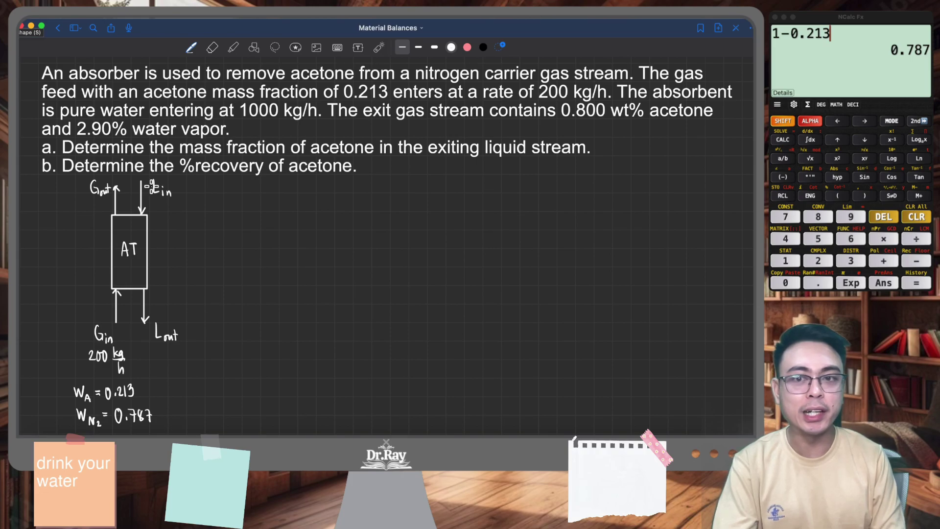
mouse_move(201, 184)
left_mouse_down()
mouse_move(202, 196)
mouse_move(207, 188)
mouse_move(255, 195)
left_mouse_up()
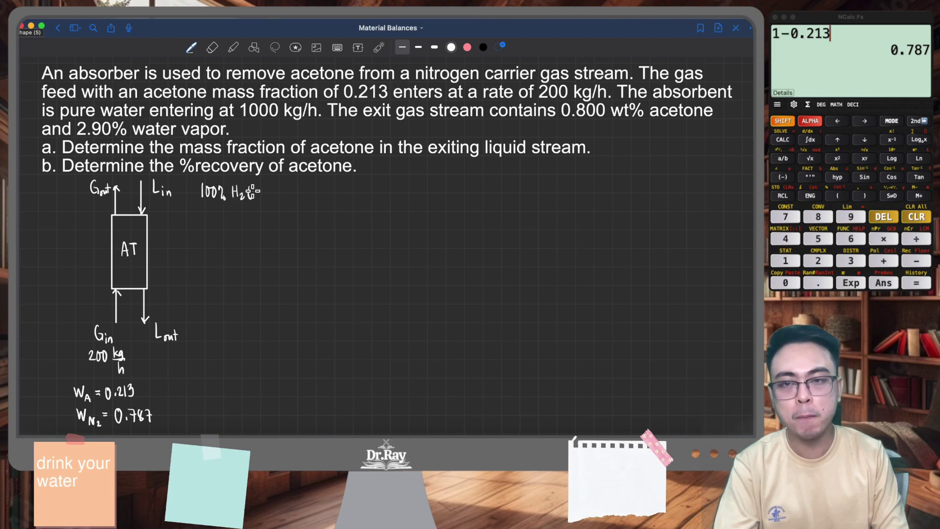
mouse_move(158, 206)
left_mouse_down()
mouse_move(161, 216)
mouse_move(194, 210)
mouse_move(192, 228)
left_mouse_up()
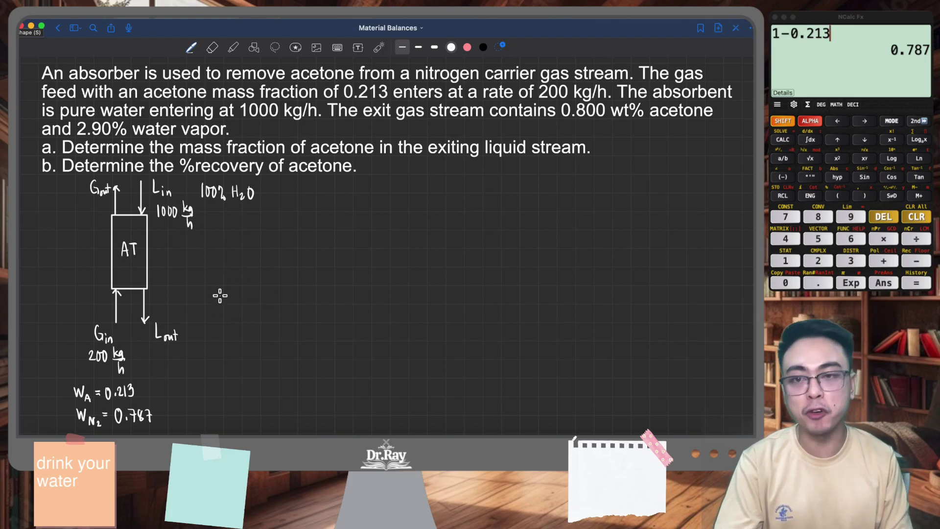
Annotate Gout with 0.8 wt% A and 2.9 wt% H2O after touching up the Lin label.
left_click_drag(155, 182, 170, 194)
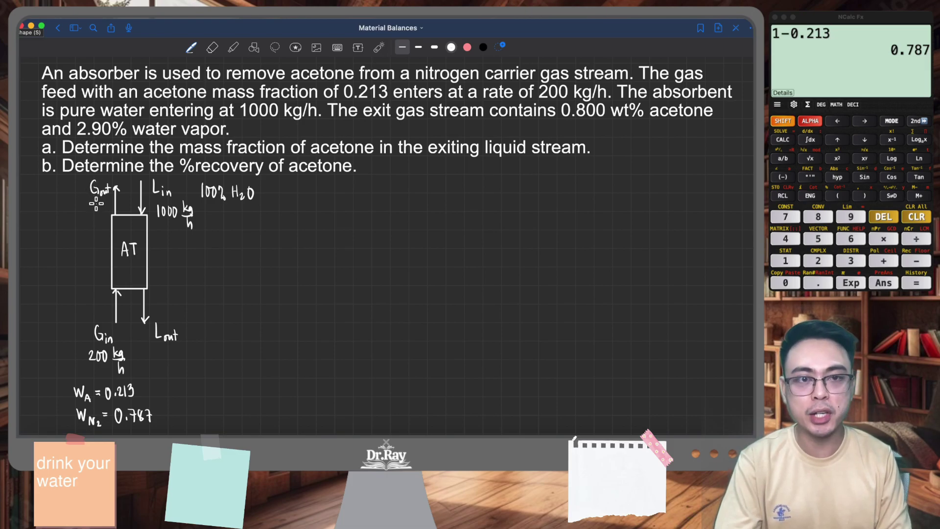
left_click_drag(52, 201, 101, 211)
left_click(57, 211)
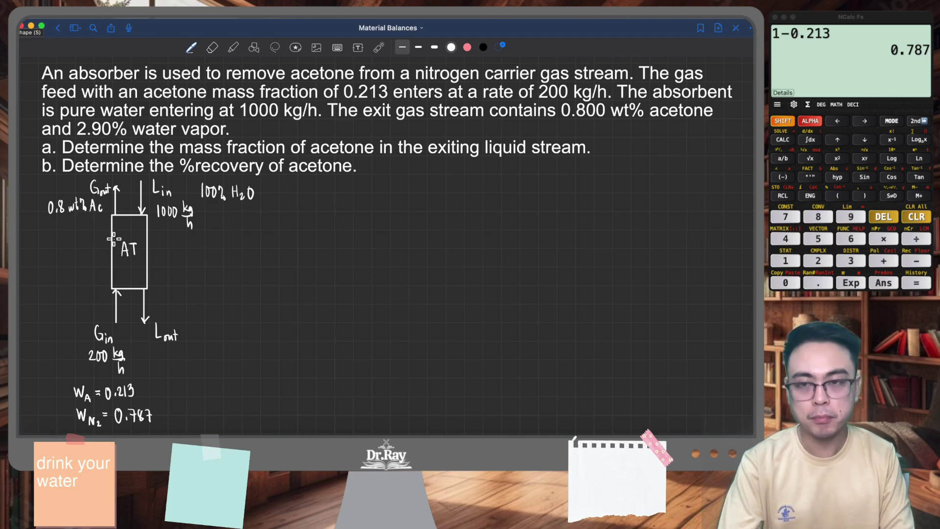
left_click_drag(99, 224, 103, 219)
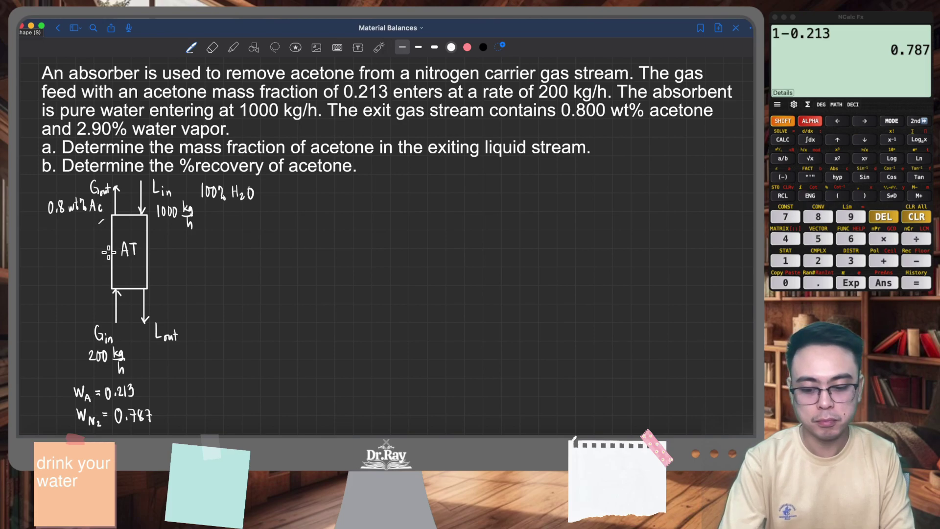
mouse_move(50, 220)
left_mouse_down()
mouse_move(54, 229)
mouse_move(63, 216)
mouse_move(90, 226)
left_mouse_up()
left_click_drag(90, 224, 103, 219)
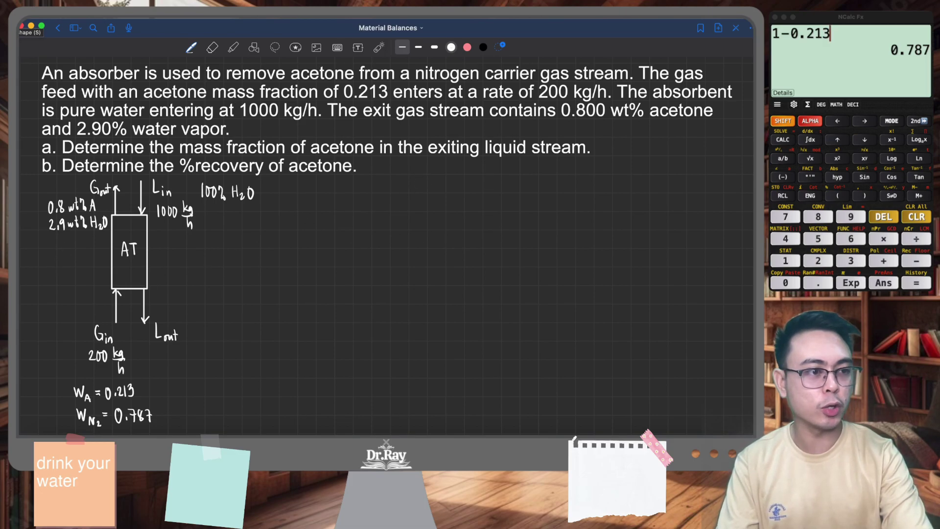
Calculate 100 − 0.8 − 2.9 = 96.3 in NCalc Fx and write 96.3 wt% N2 under Gout.
left_click(916, 216)
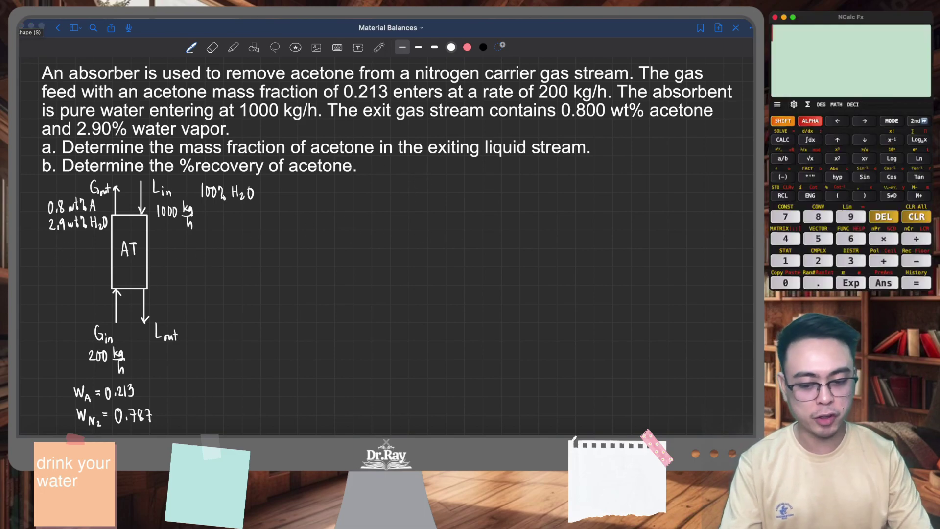
type("100-0.8")
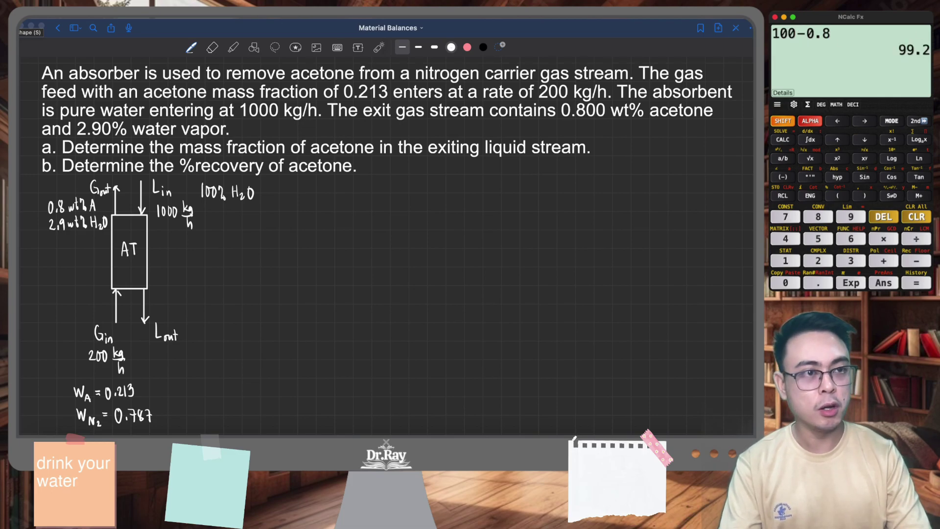
type("-2.9")
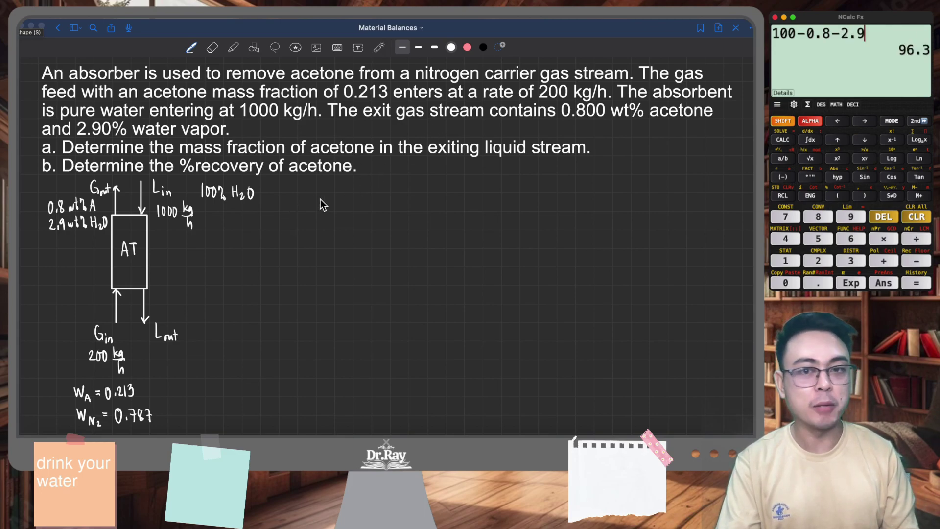
left_click(46, 239)
mouse_move(48, 237)
left_mouse_down()
mouse_move(43, 250)
mouse_move(61, 237)
left_mouse_up()
left_click_drag(57, 240, 68, 240)
mouse_move(60, 242)
left_mouse_down()
mouse_move(97, 247)
mouse_move(97, 237)
mouse_move(104, 250)
left_mouse_up()
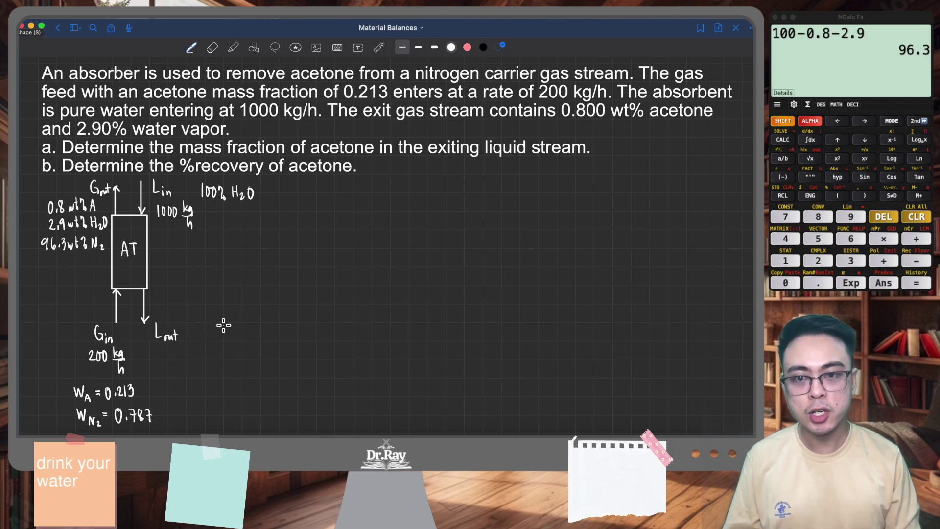
Label Lout with H2O and A, adding red fractions 1−x and x before them.
mouse_move(236, 331)
left_mouse_down()
mouse_move(242, 338)
mouse_move(246, 328)
left_mouse_up()
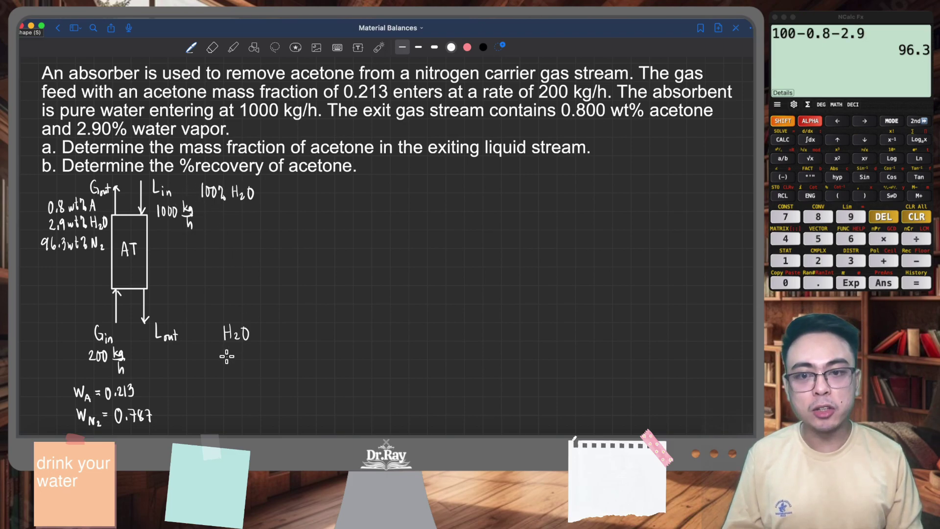
left_click_drag(227, 360, 234, 353)
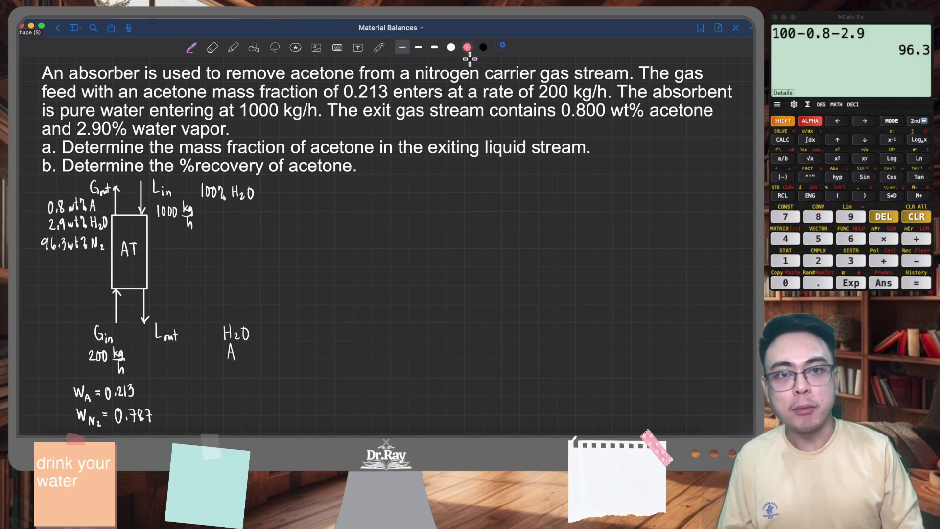
left_click_drag(201, 331, 202, 338)
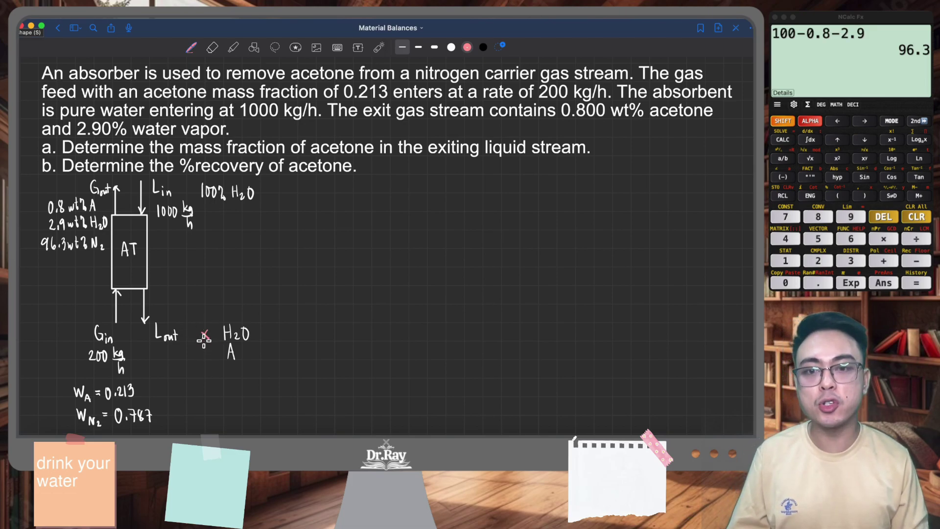
key("super+z")
key("super+z")
left_click_drag(200, 349, 200, 358)
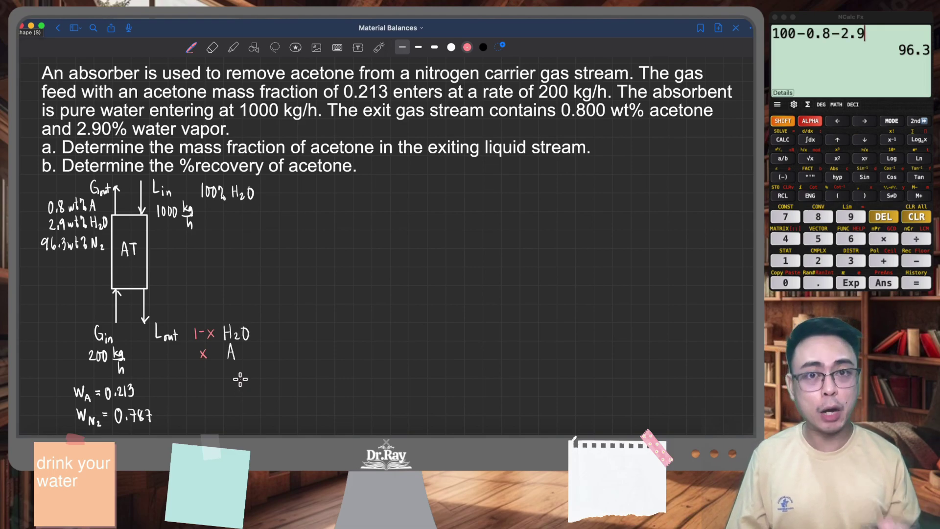
Write 'OMB: Gin + Lin = Gout + Lout' in white ink with 'Basis: 1 h operation' above.
left_click(451, 47)
left_click_drag(339, 195, 365, 206)
left_click(371, 199)
left_click(372, 207)
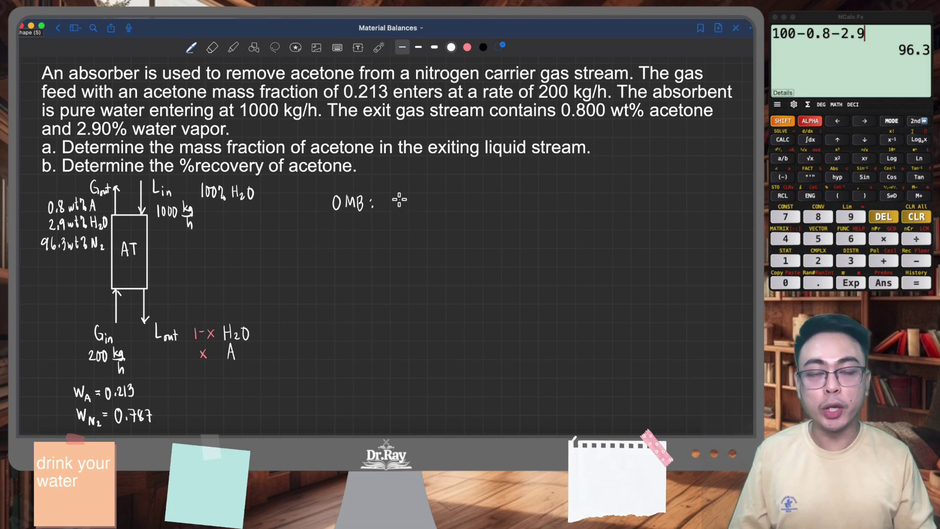
mouse_move(395, 194)
left_mouse_down()
mouse_move(393, 201)
mouse_move(425, 205)
left_mouse_up()
left_click_drag(420, 201, 446, 211)
left_click_drag(450, 207, 469, 198)
left_click_drag(464, 202, 507, 212)
left_click_drag(518, 197, 518, 206)
left_click_drag(515, 201, 553, 209)
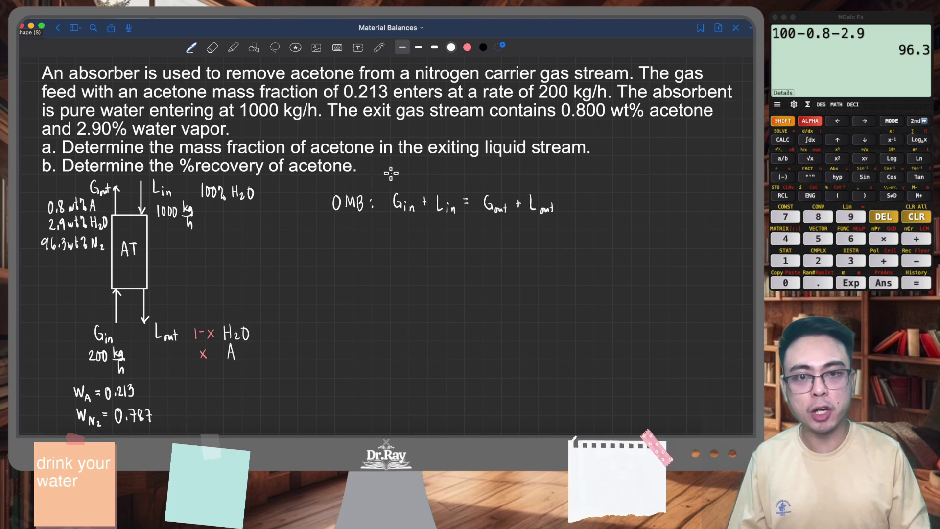
mouse_move(391, 175)
left_mouse_down()
mouse_move(426, 181)
mouse_move(421, 186)
mouse_move(432, 174)
mouse_move(433, 185)
mouse_move(526, 185)
left_mouse_up()
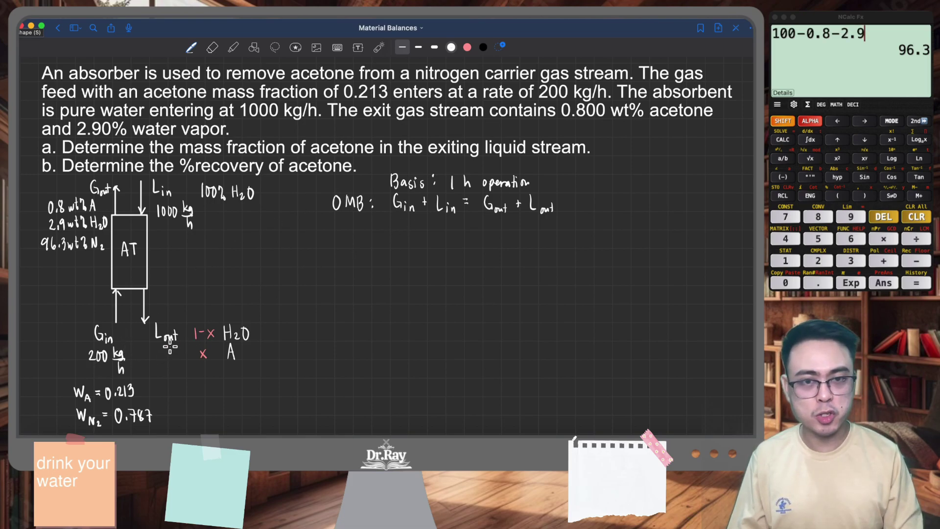
Write 200 + 1000 = Gout + Lout under the balance, with units (kg) under OMB.
mouse_move(396, 219)
left_mouse_down()
mouse_move(403, 227)
mouse_move(408, 218)
mouse_move(432, 221)
left_mouse_up()
left_click_drag(429, 218, 439, 228)
left_click_drag(445, 216, 450, 217)
left_click_drag(457, 216, 477, 221)
mouse_move(473, 224)
left_mouse_down()
mouse_move(505, 227)
mouse_move(532, 213)
mouse_move(557, 225)
left_mouse_up()
mouse_move(345, 224)
left_mouse_down()
mouse_move(356, 204)
mouse_move(365, 238)
left_mouse_up()
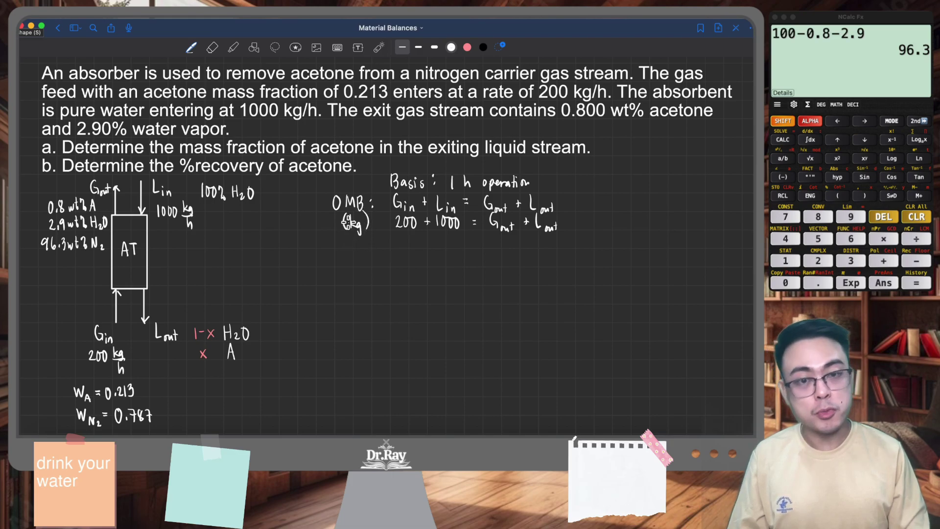